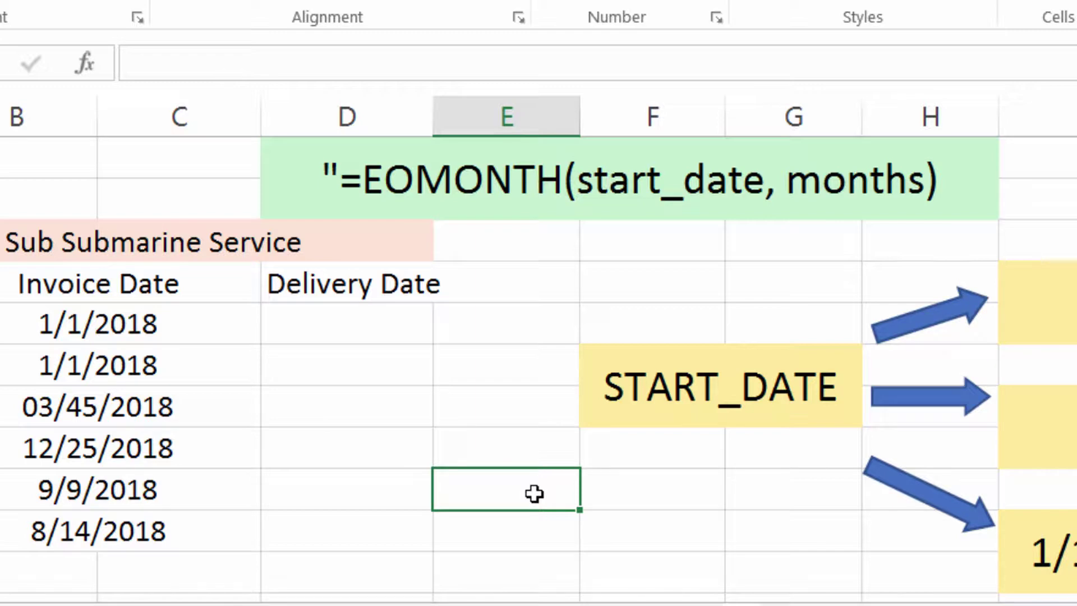
Enter =EOMONTH("01/01/2018",0) in E9, fixing the stray comma, to return 43131
text(=)
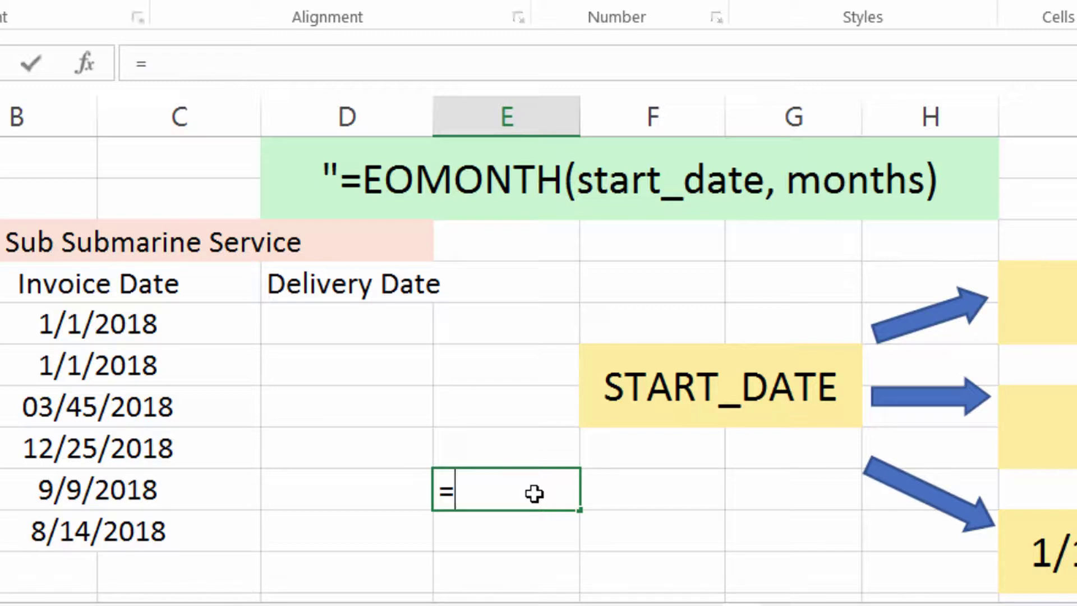
text(eomonth()
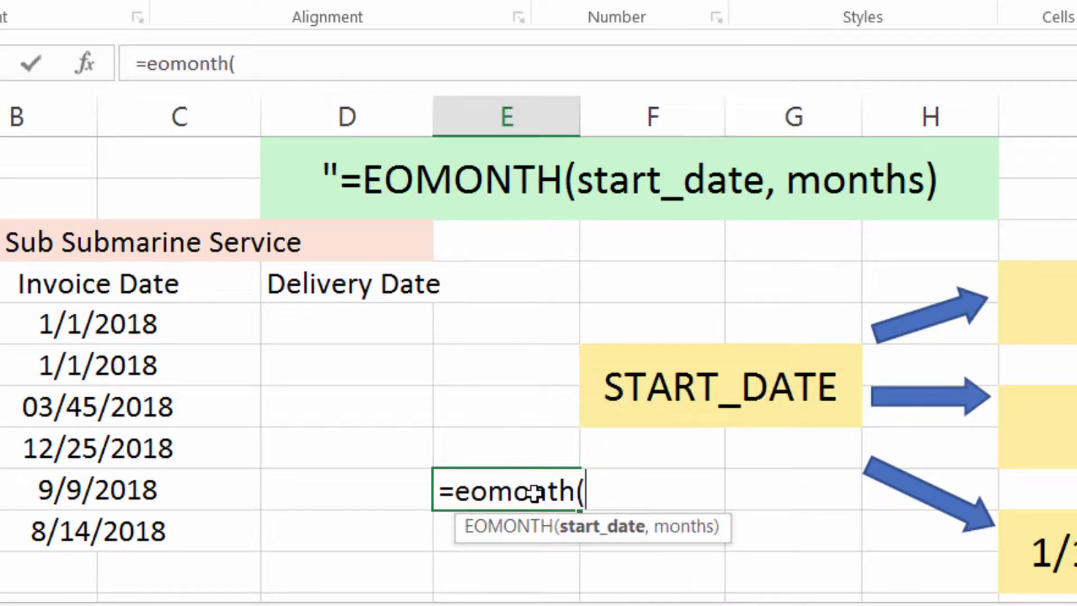
text("01/01/)
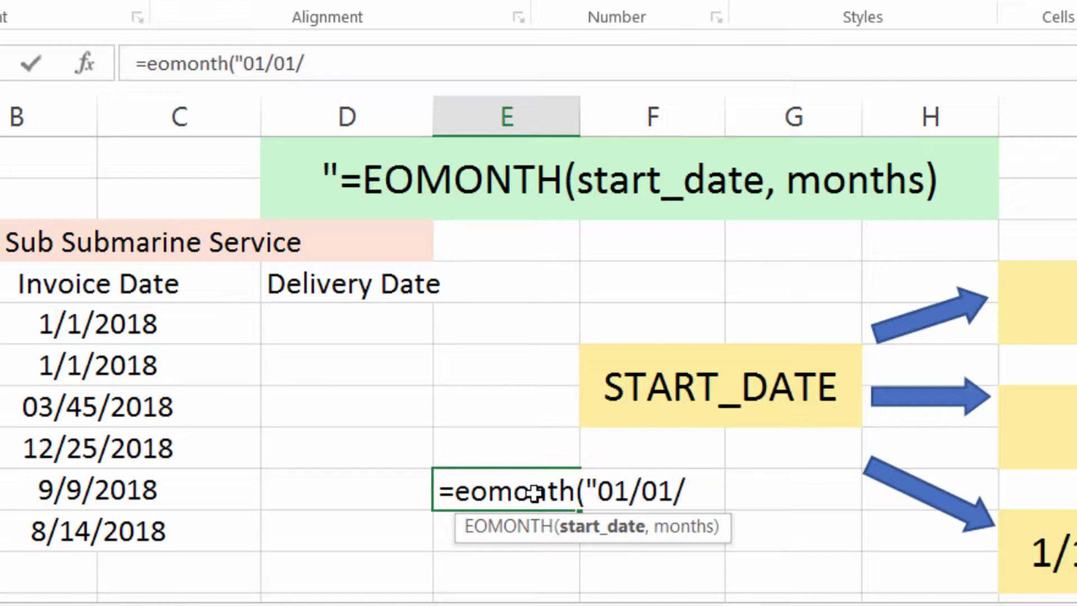
text(2018)
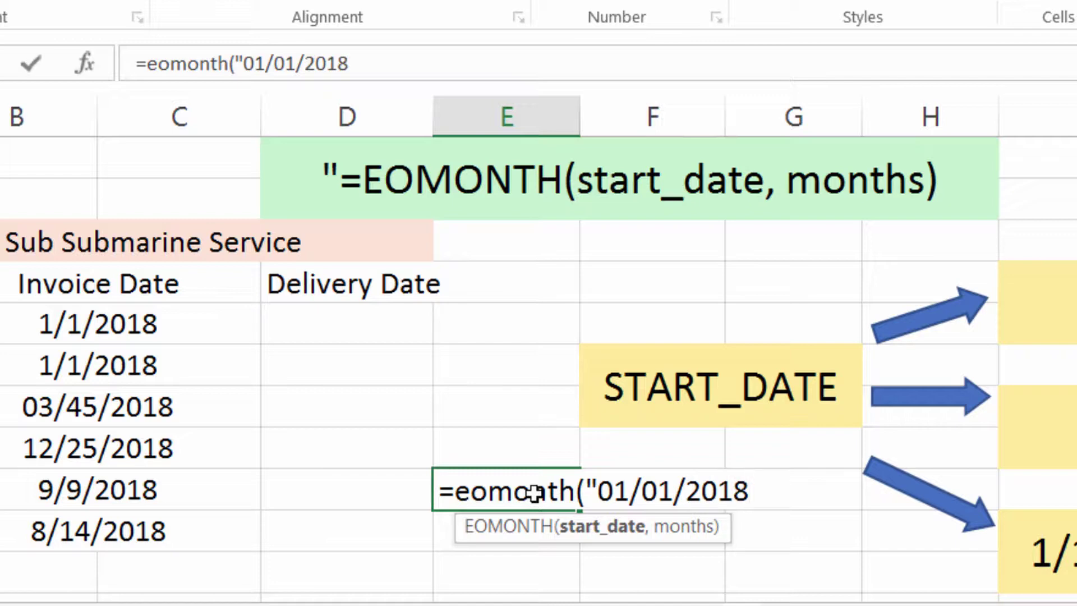
text(,)
key(BackSpace)
text(",)
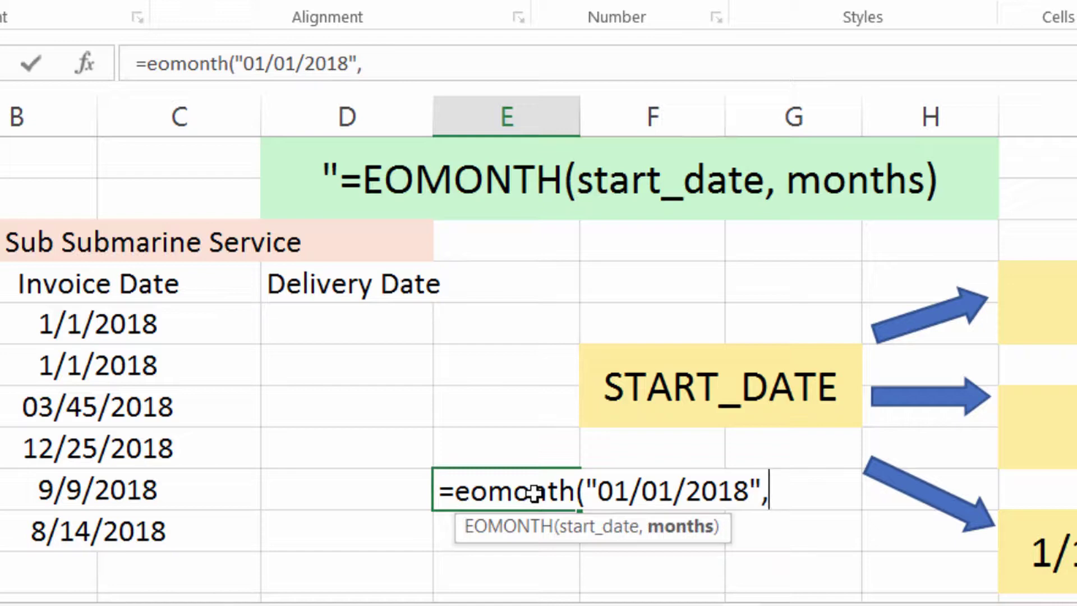
text(0))
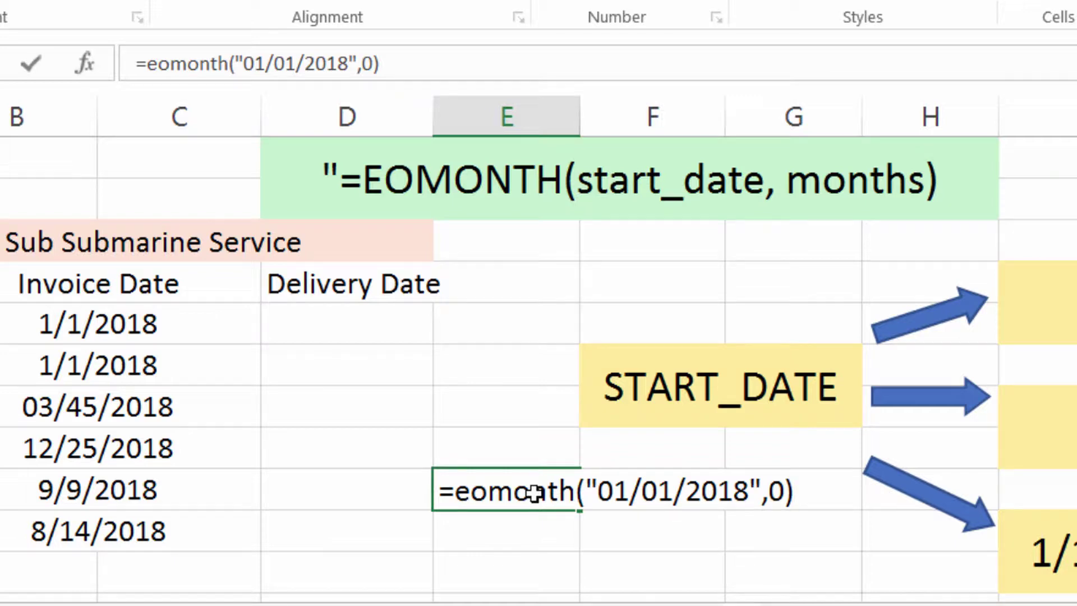
key(Return)
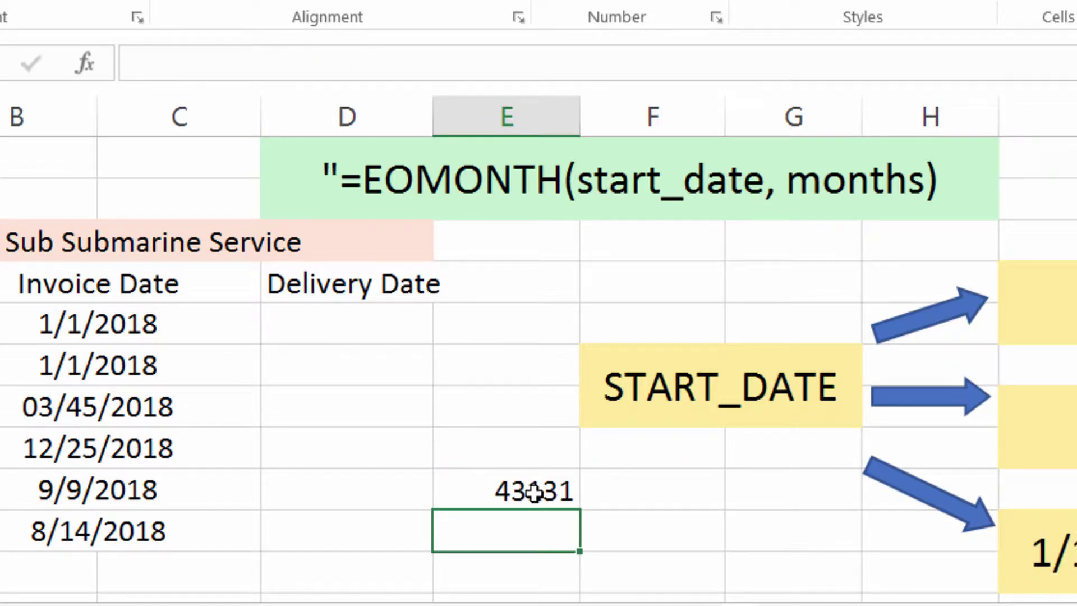
Apply the Short Date number format to the 43131 result so it reads 1/31/2018
click(478, 493)
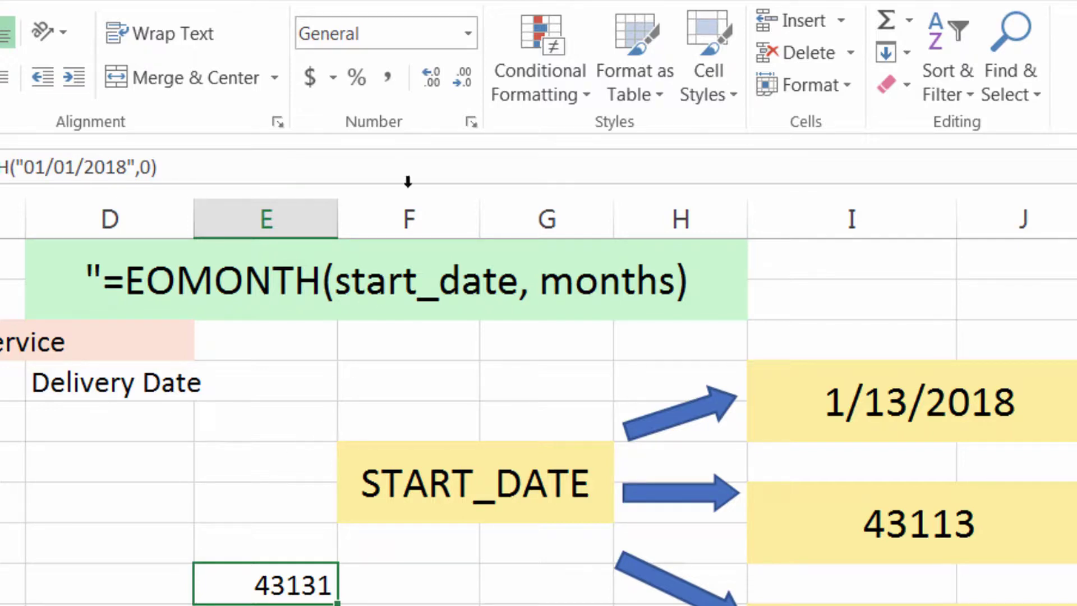
click(466, 40)
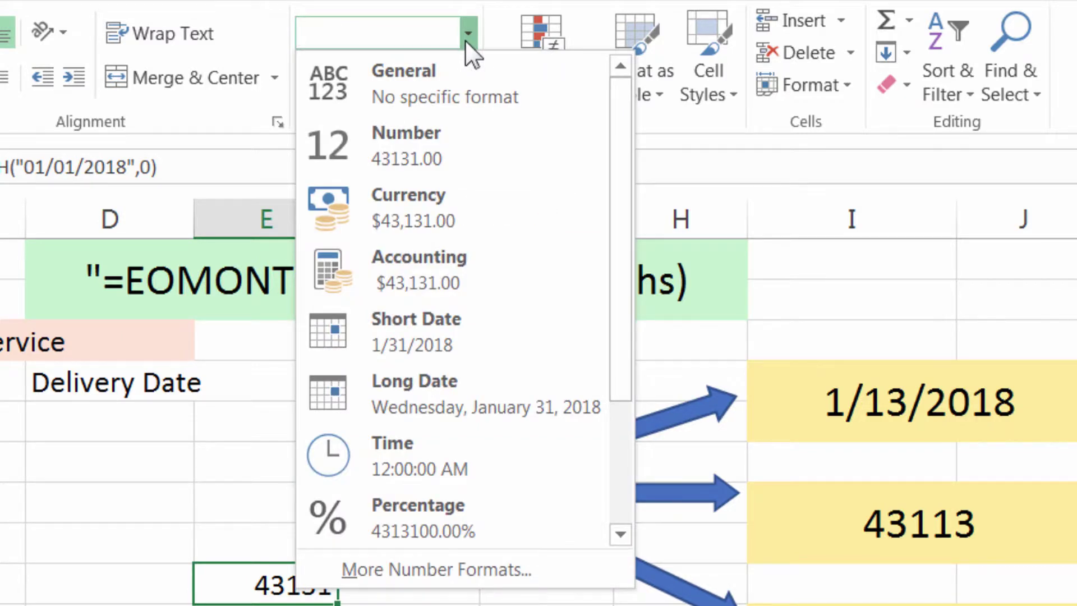
click(456, 322)
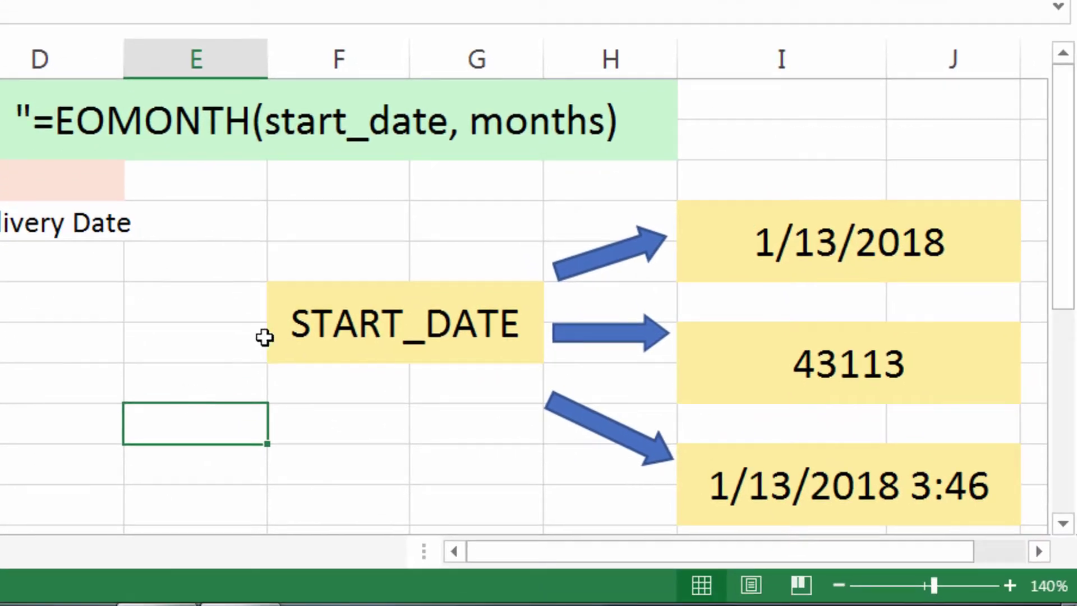
click(380, 482)
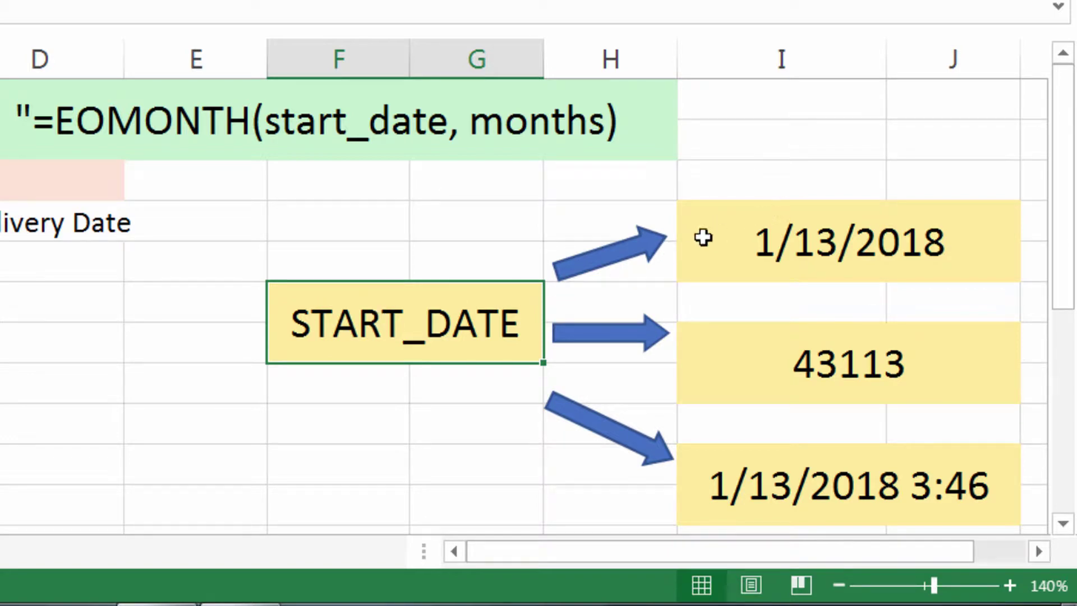
click(682, 239)
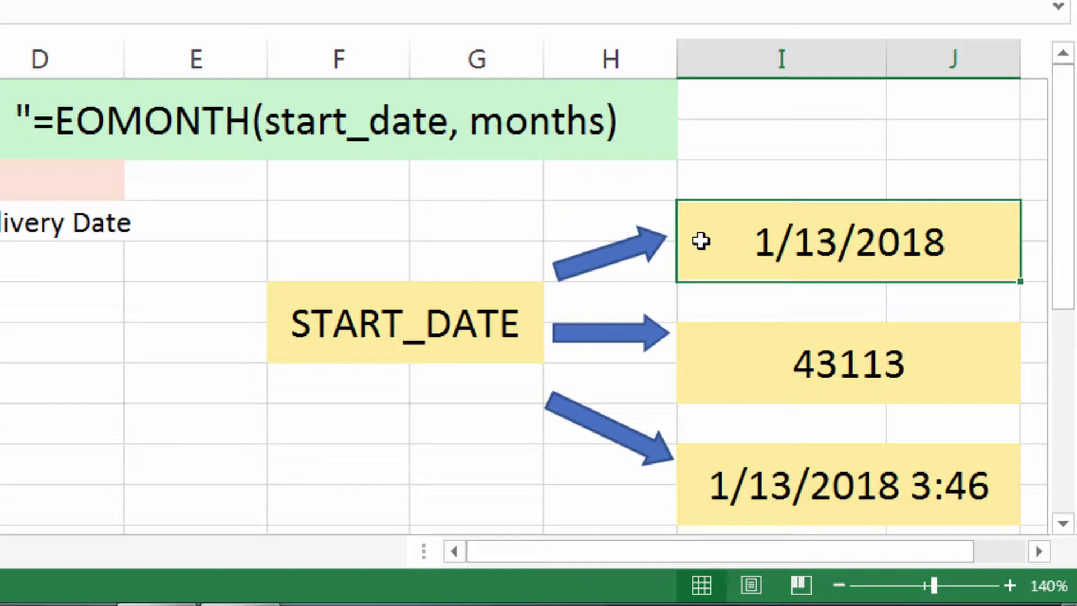
click(726, 342)
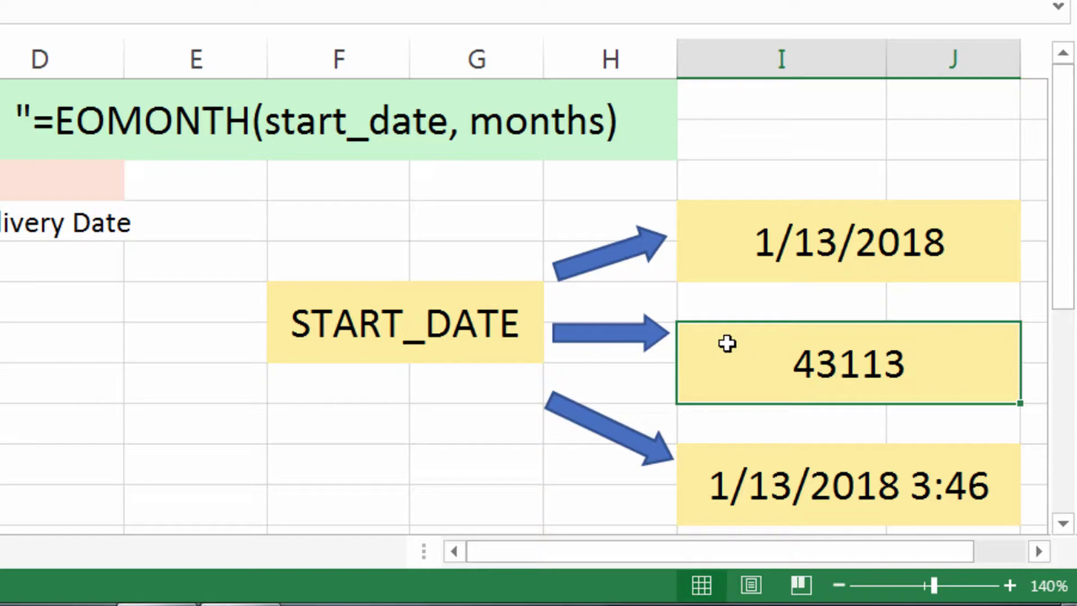
click(729, 479)
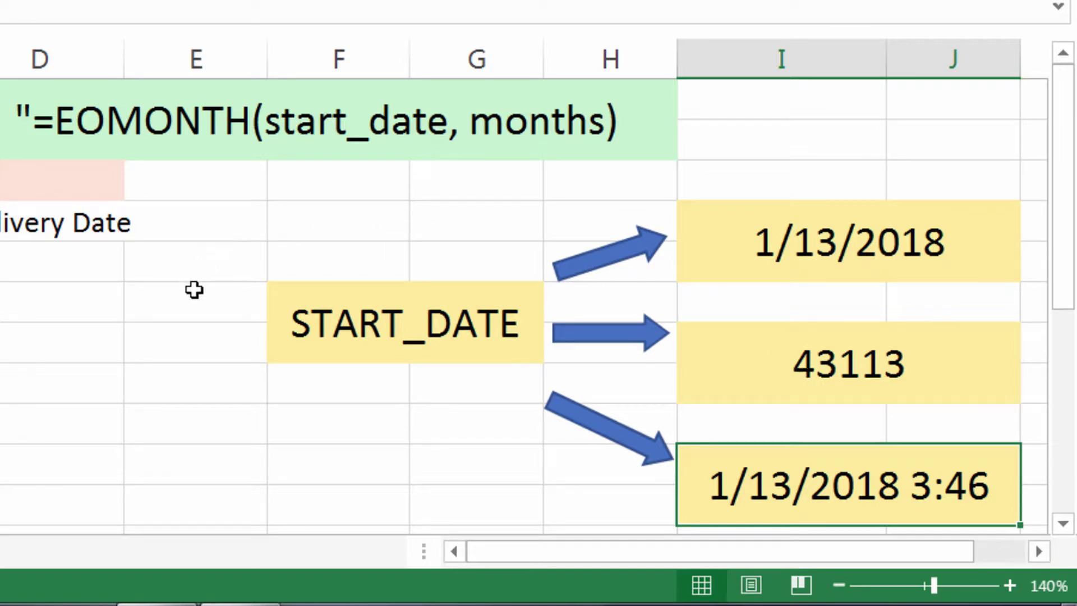
click(112, 275)
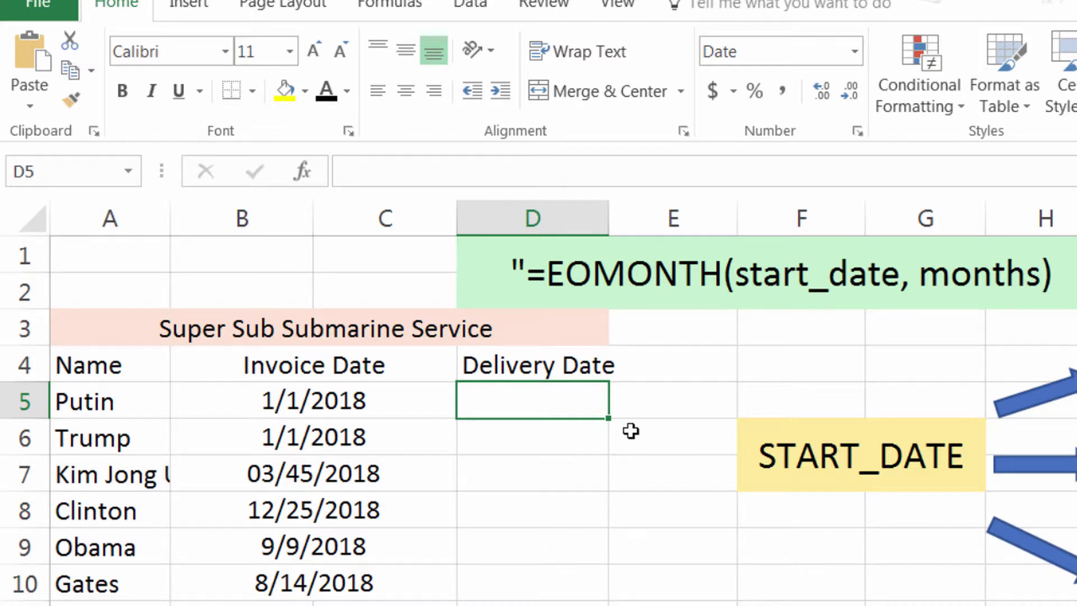
Look over the Invoice Date cells, then return to D5 in the Delivery Date column
key(Left)
key(Down)
key(Down)
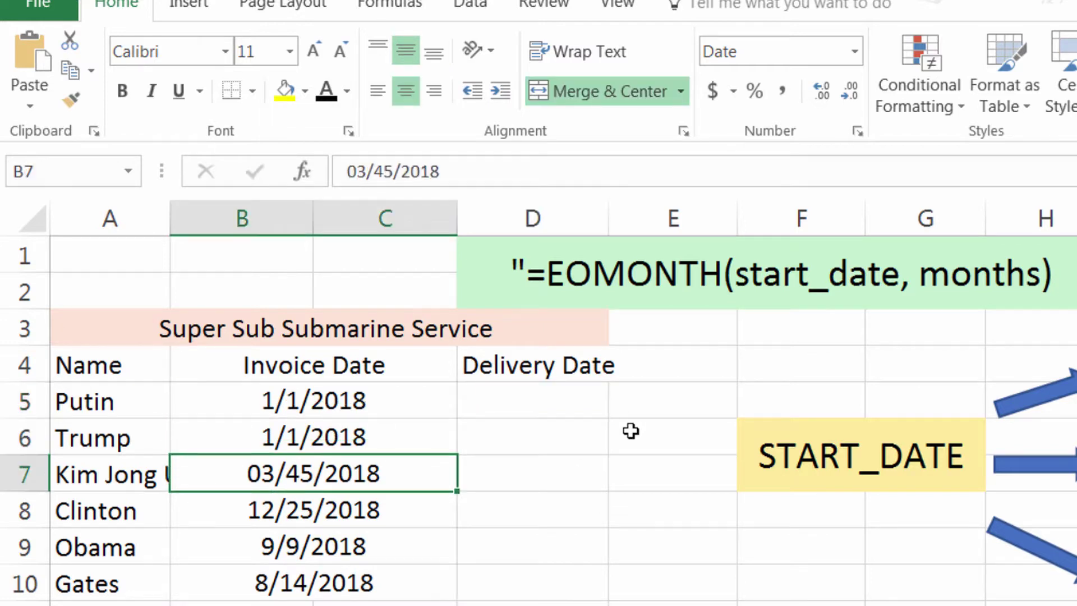
key(Down)
key(Down)
key(Up)
key(Up)
key(Up)
key(Up)
key(Right)
key(Down)
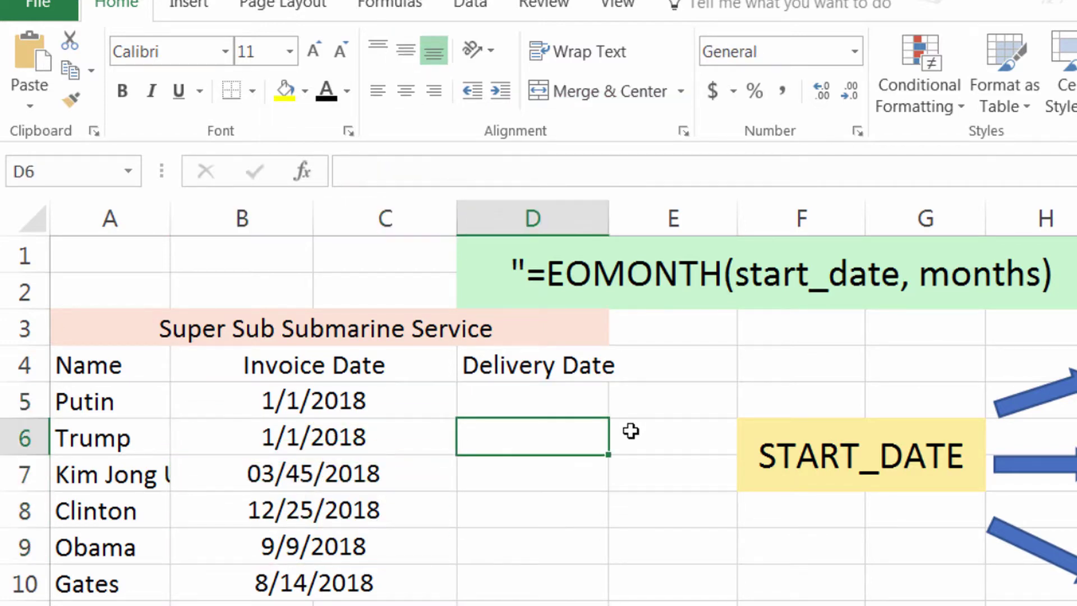
key(Up)
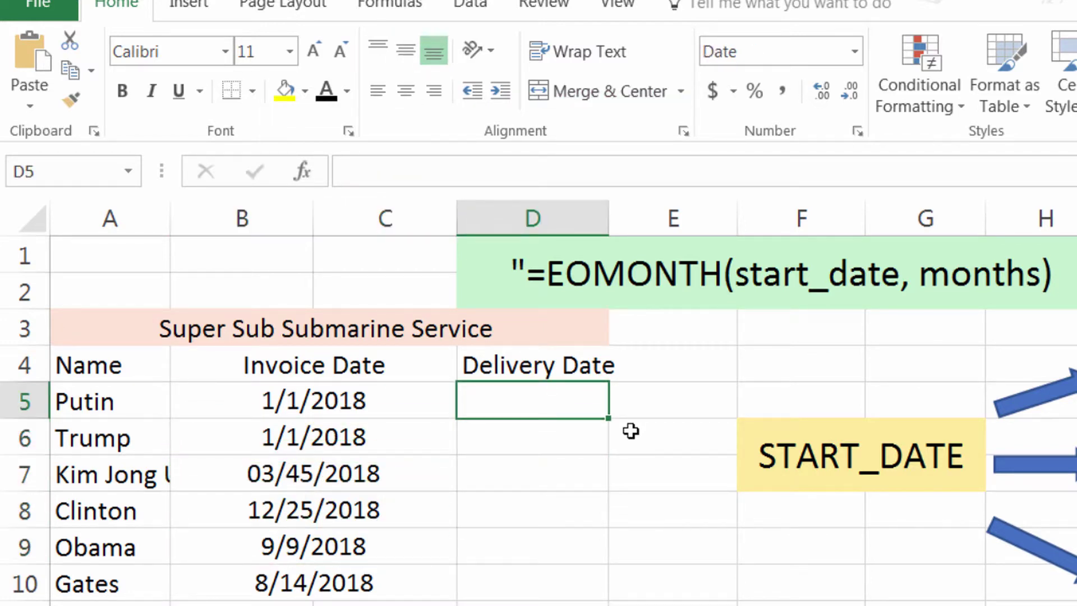
Enter =EOMONTH(B5,0)+1 in D5 to get the delivery date 2/1/2018
text(=er)
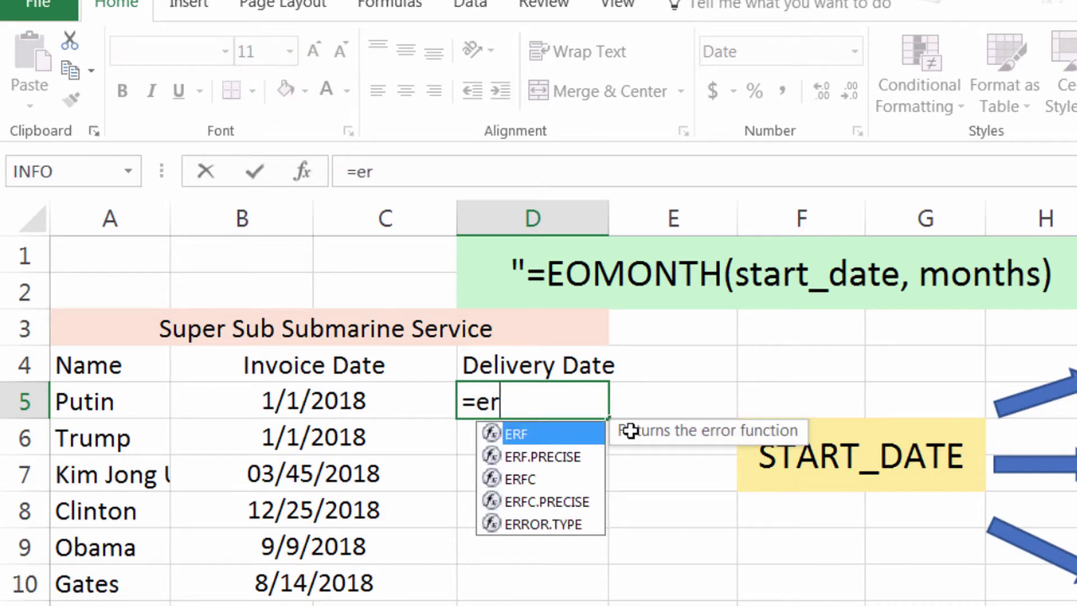
key(BackSpace)
text(omonth()
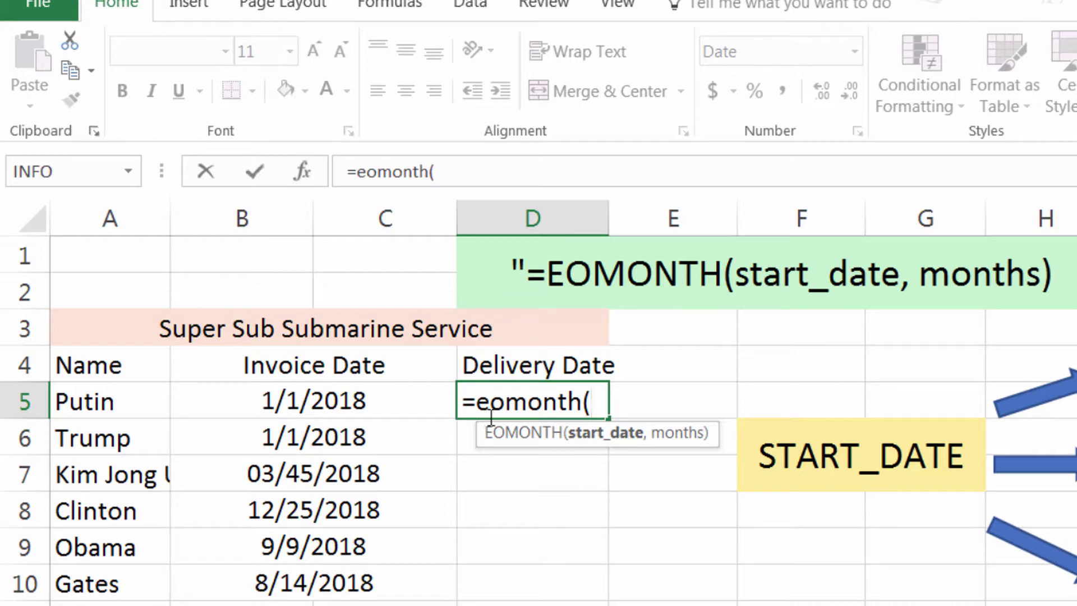
click(353, 408)
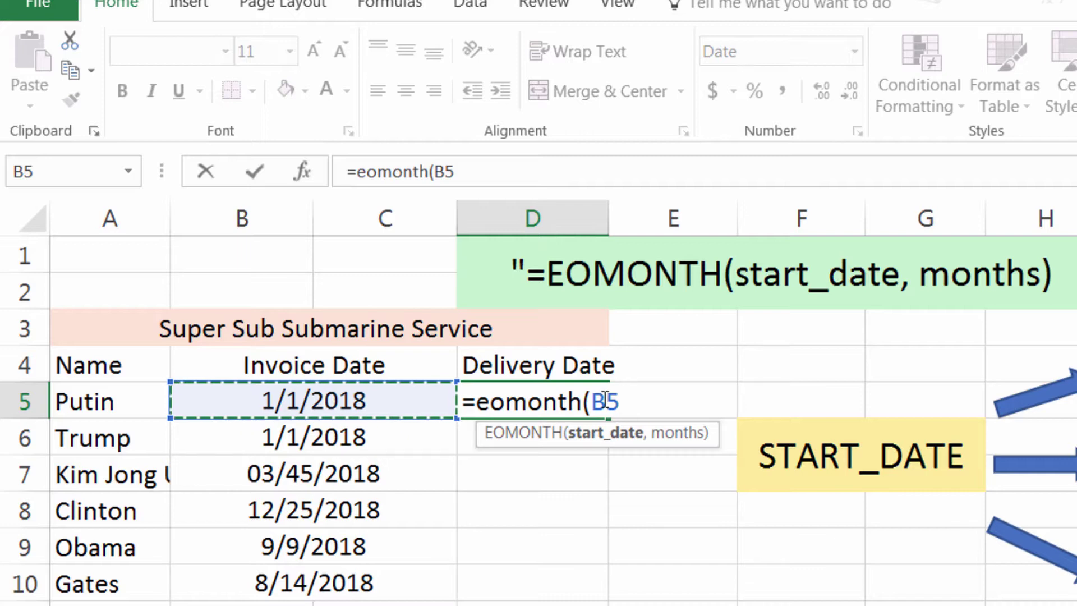
text(,)
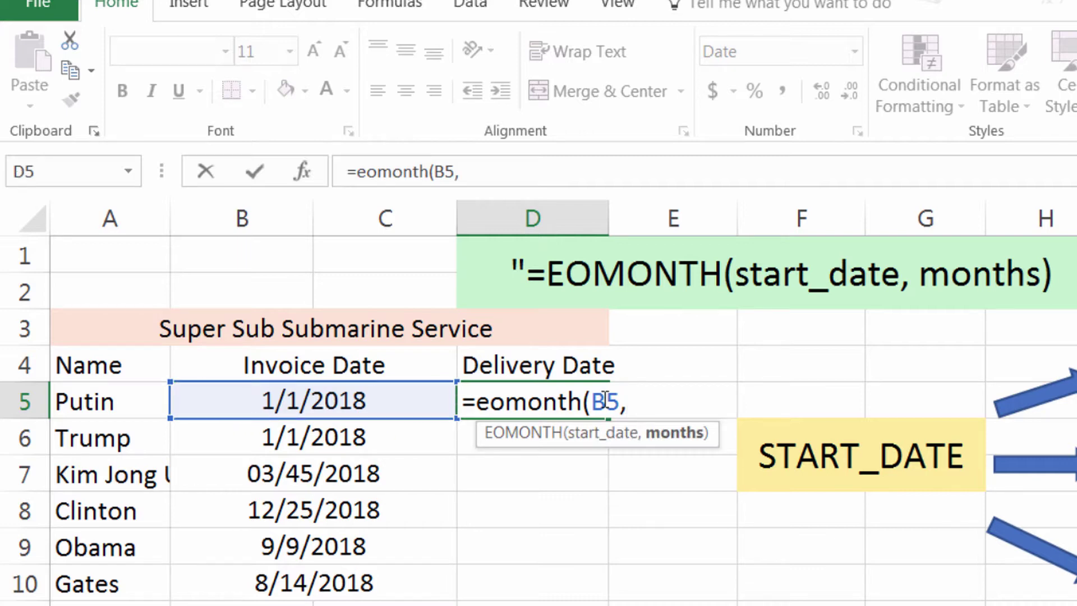
text(0)+)
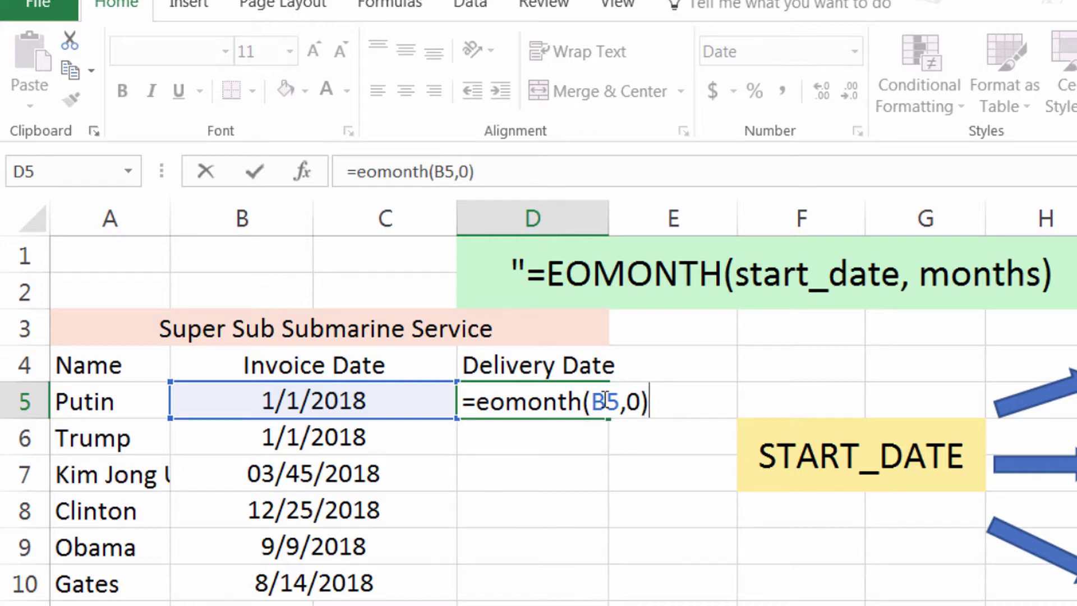
text(1)
key(Return)
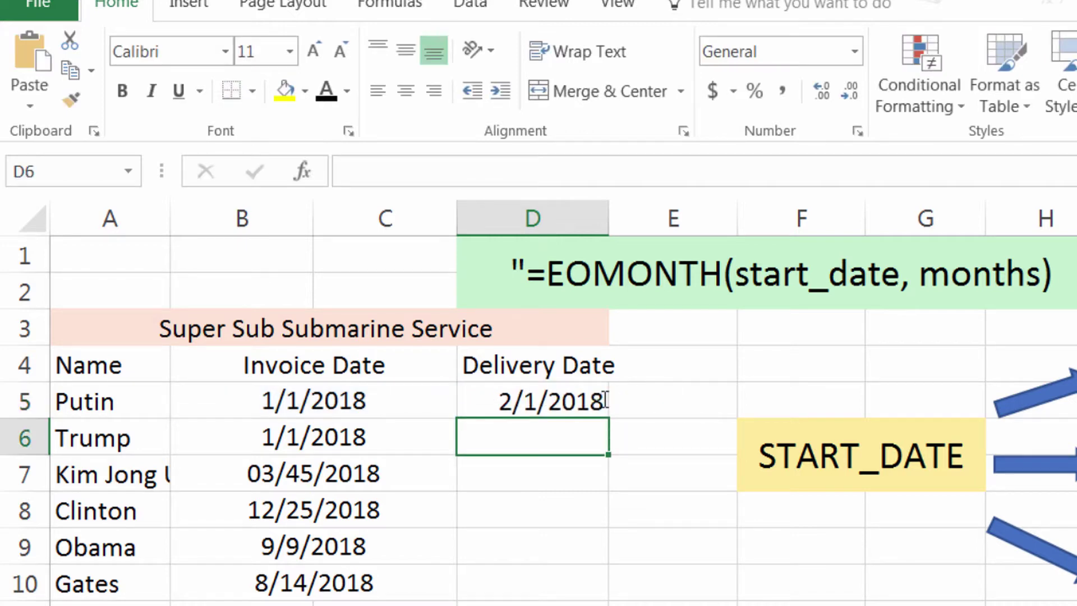
Fill D5's formula down to D10 and inspect the #VALUE! from invalid date 03/45/2018
click(562, 399)
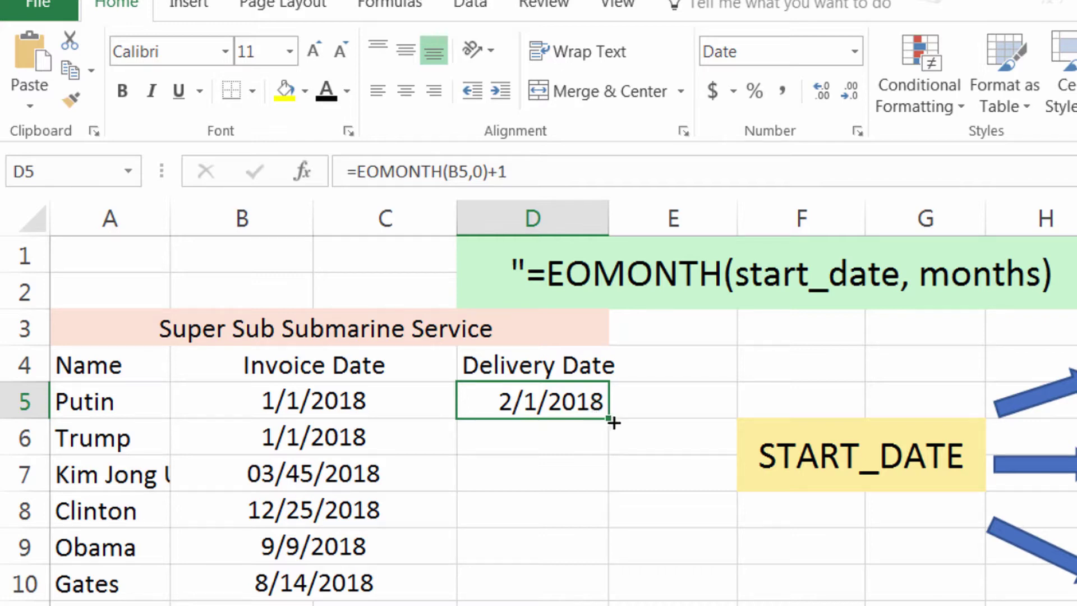
drag(613, 421, 607, 598)
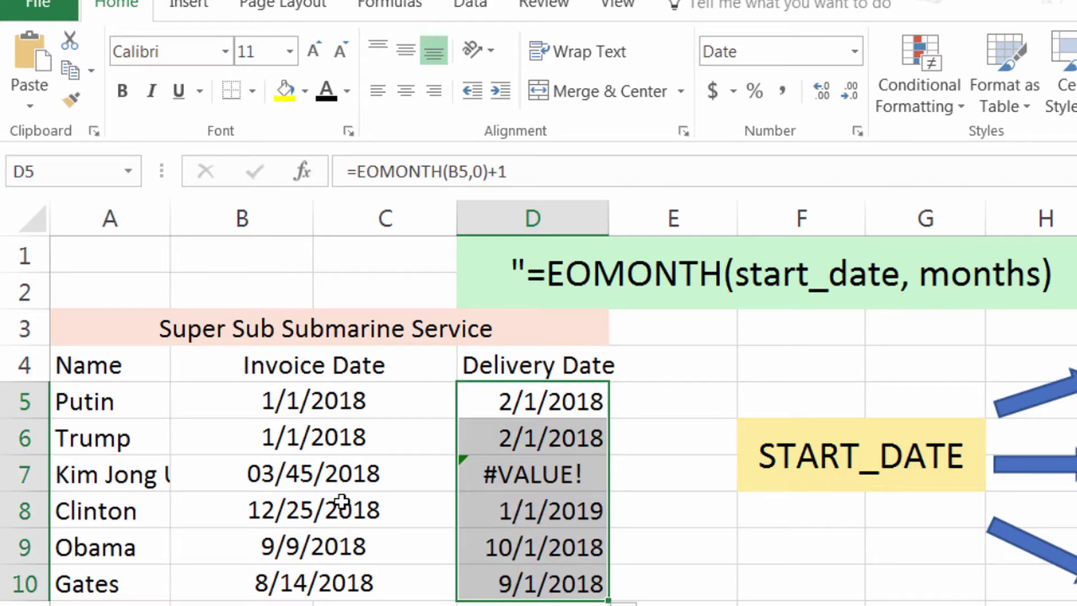
click(480, 475)
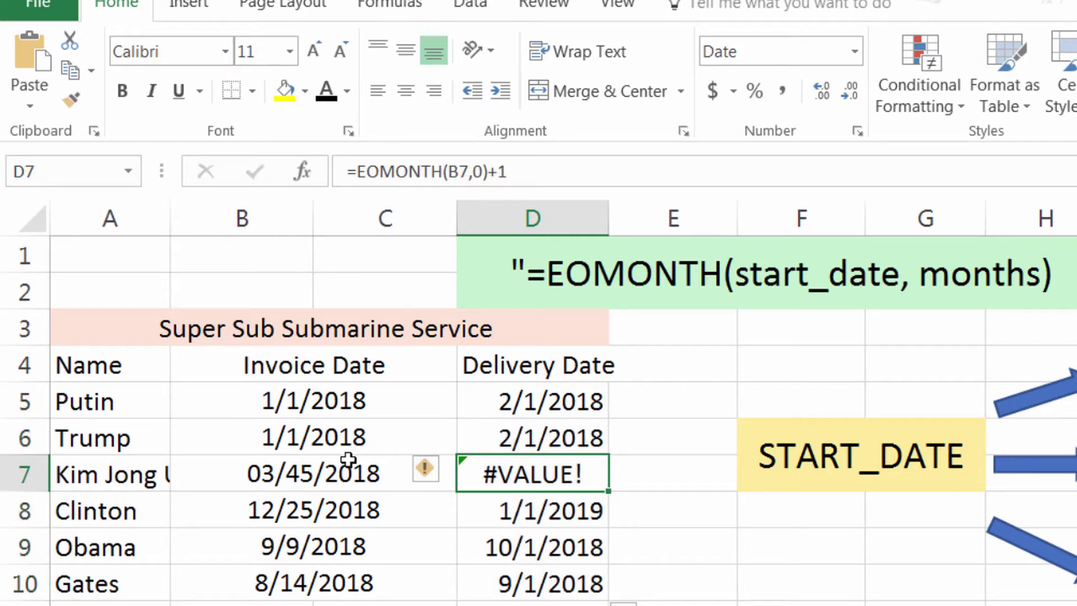
click(386, 477)
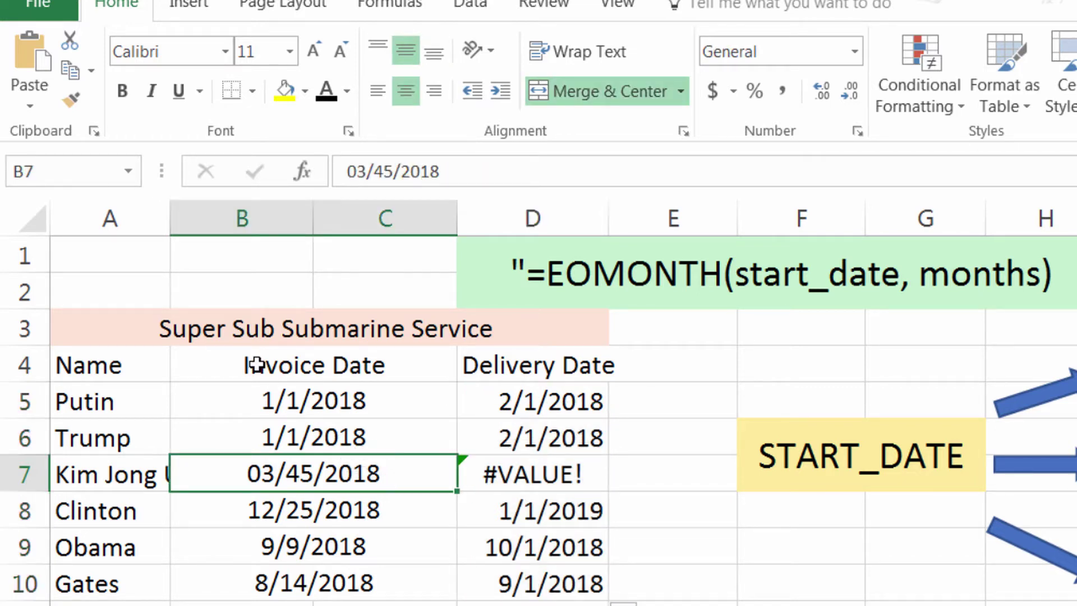
Correct B7 from 03/45/2018 to 3/4/2018 so D7 shows 4/1/2018
key(F2)
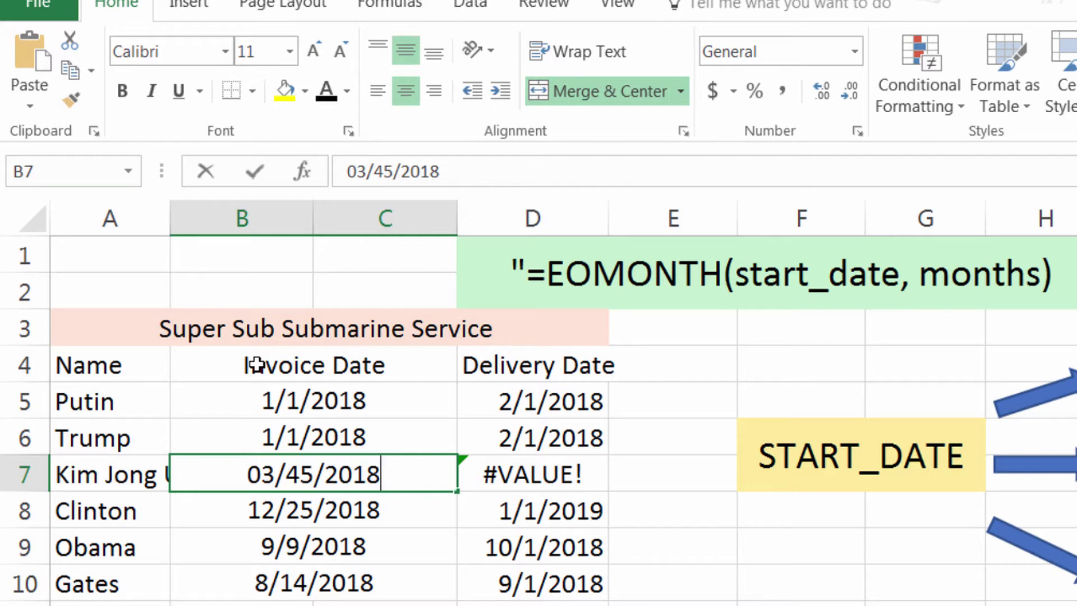
key(Left)
key(Left)
key(Left)
key(Left)
key(Left)
key(BackSpace)
key(BackSpace)
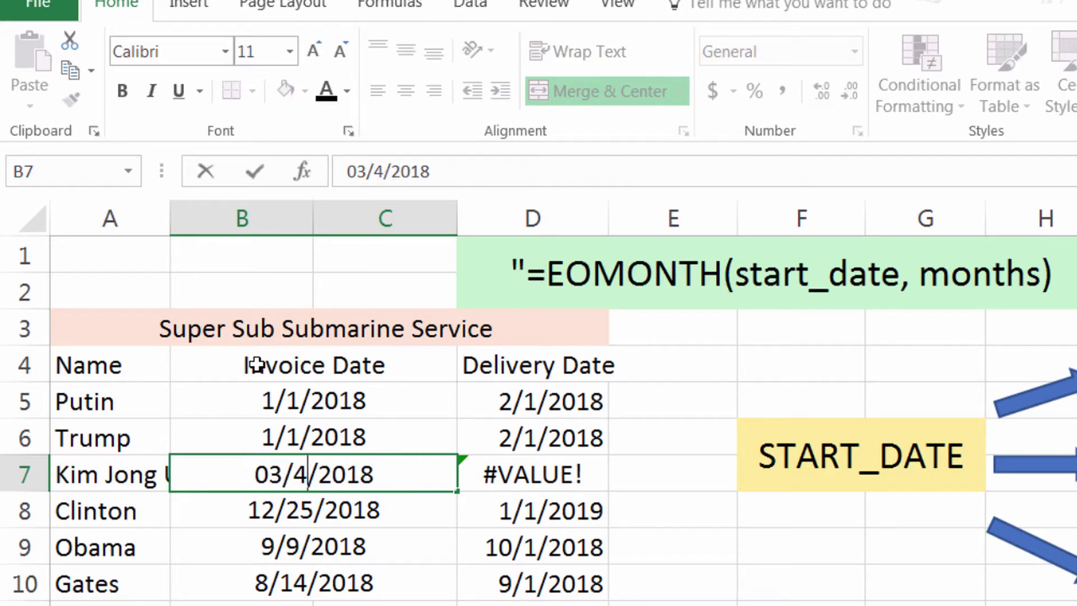
text(4)
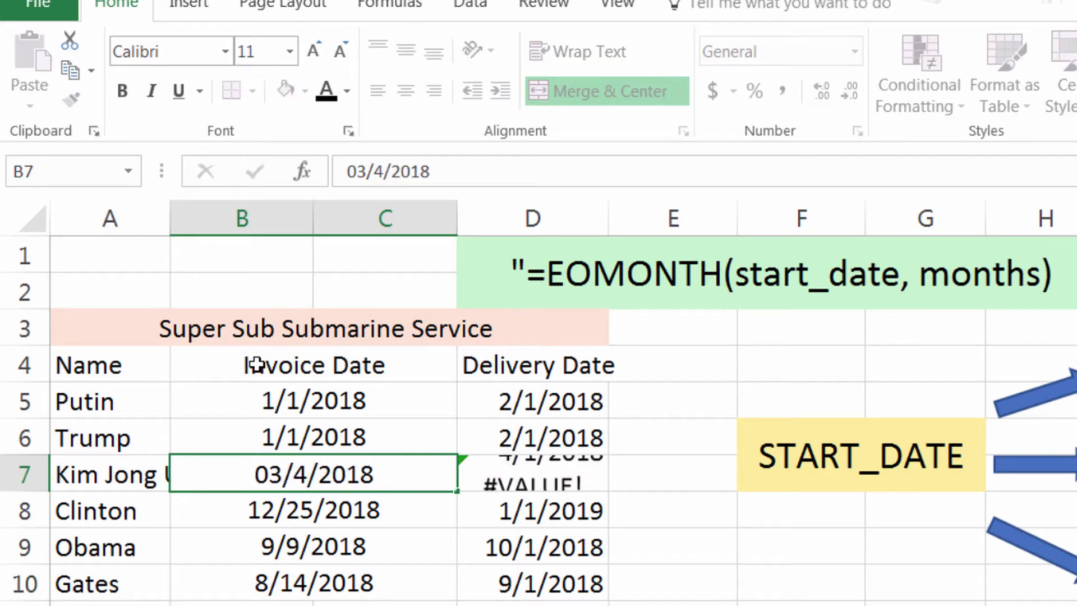
key(Return)
key(Up)
click(470, 461)
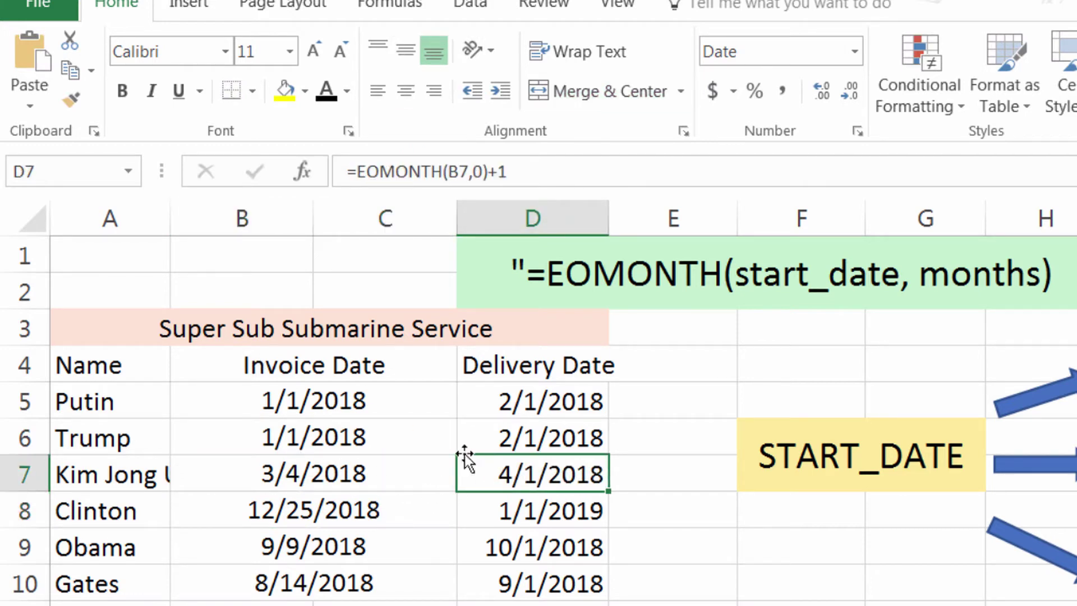
drag(488, 402, 489, 582)
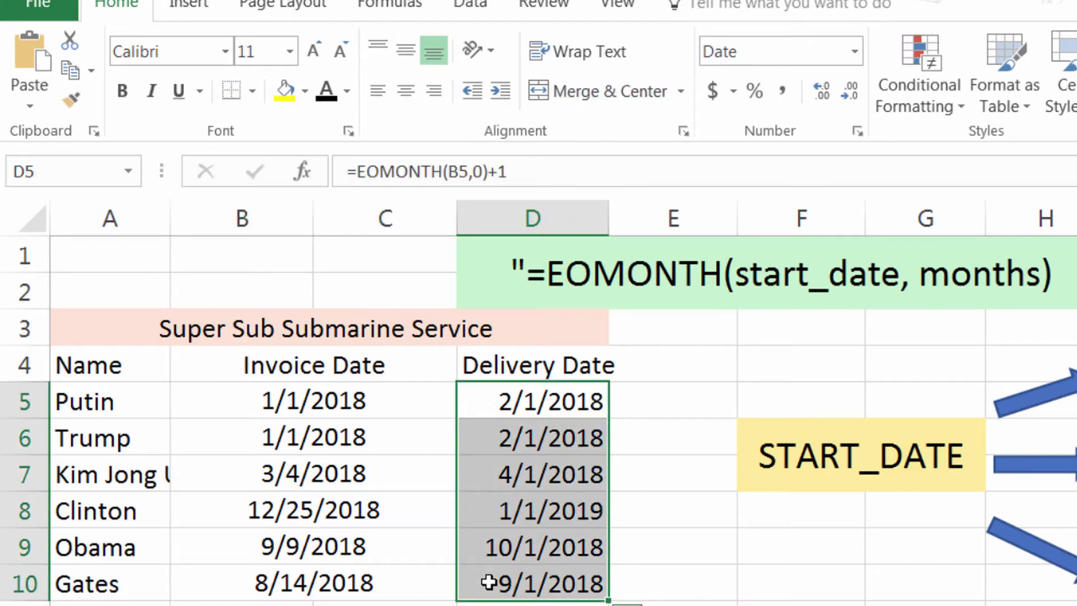
click(489, 582)
key(Up)
key(Up)
key(Up)
key(Up)
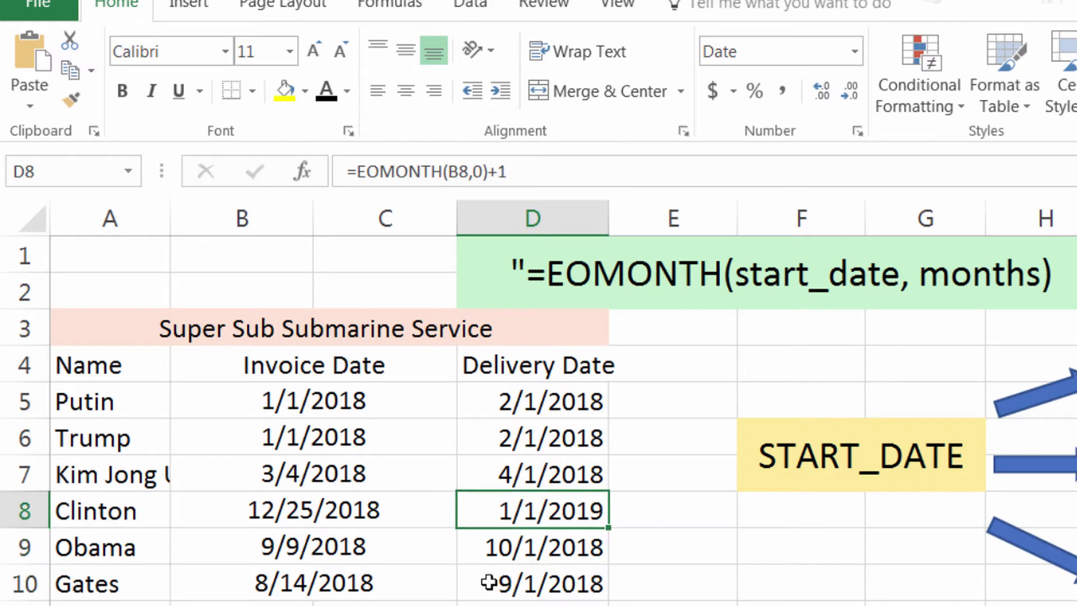
key(Up)
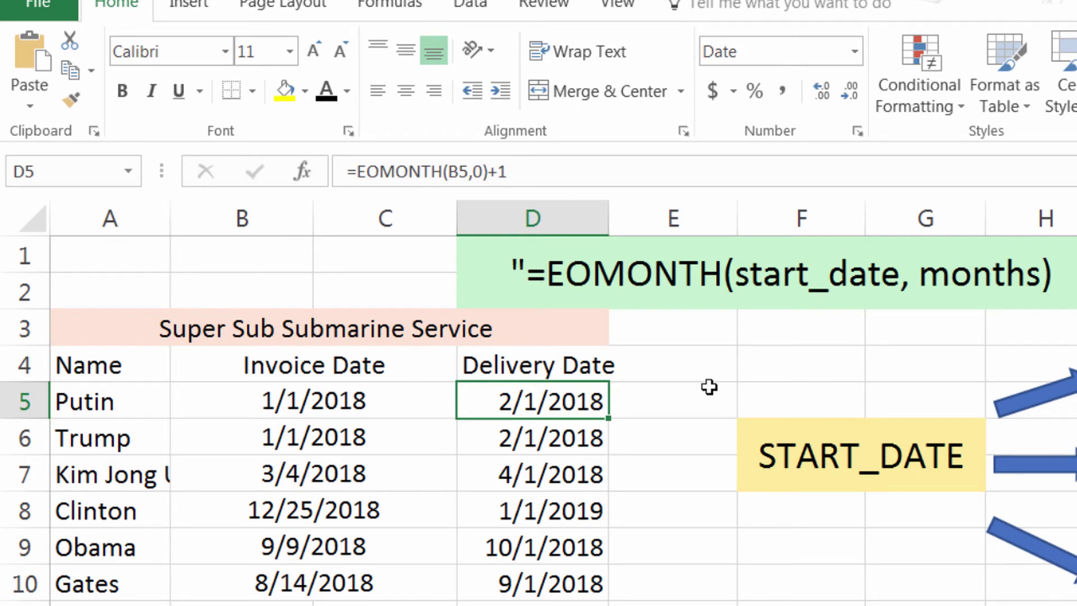
click(692, 515)
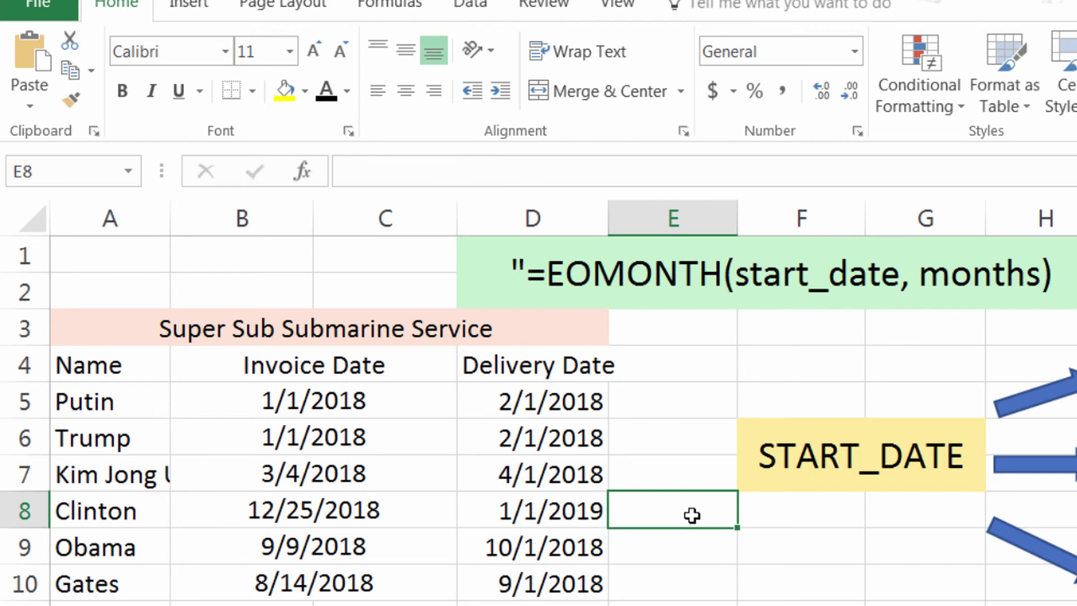